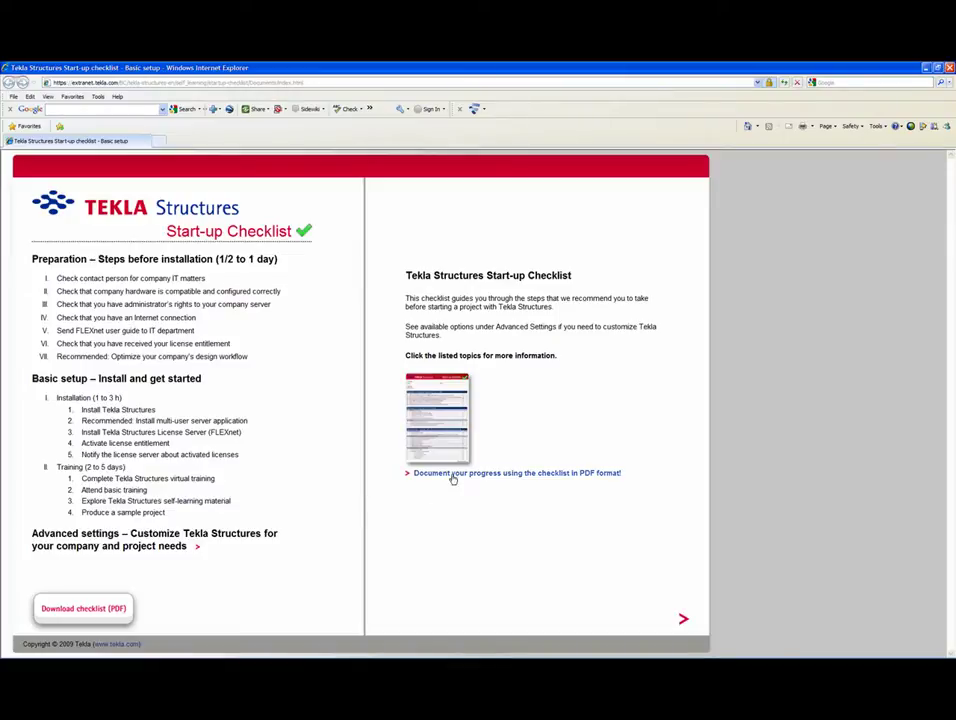
Open the PDF version of the start-up checklist in a maximized window and zoom the page to 125%.
{"action": "left_click", "coordinate": [596, 379]}
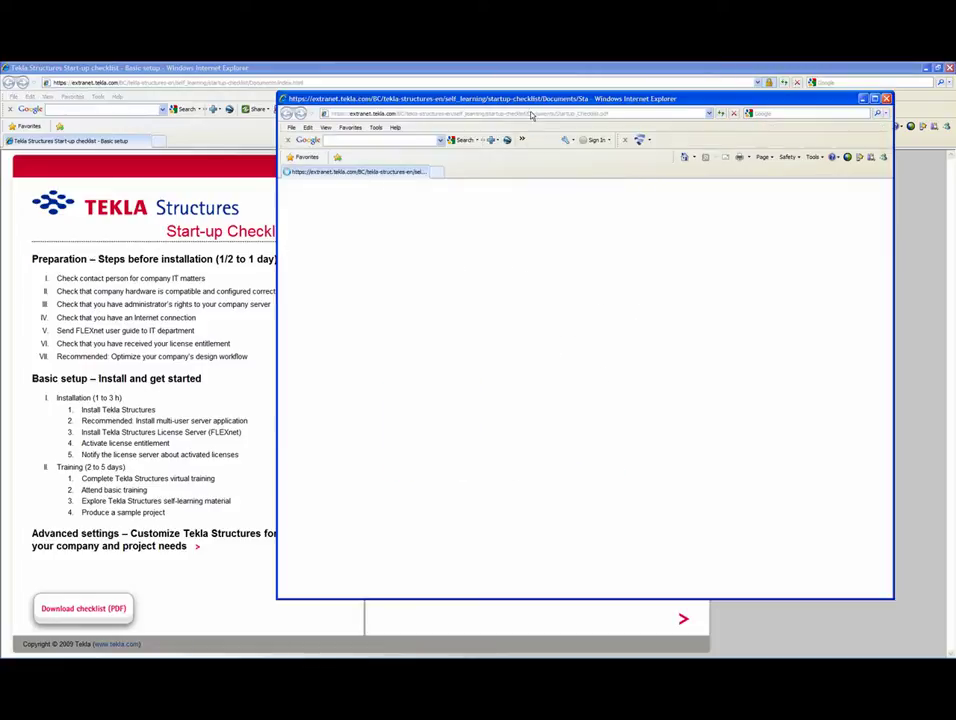
{"action": "double_click", "coordinate": [531, 101]}
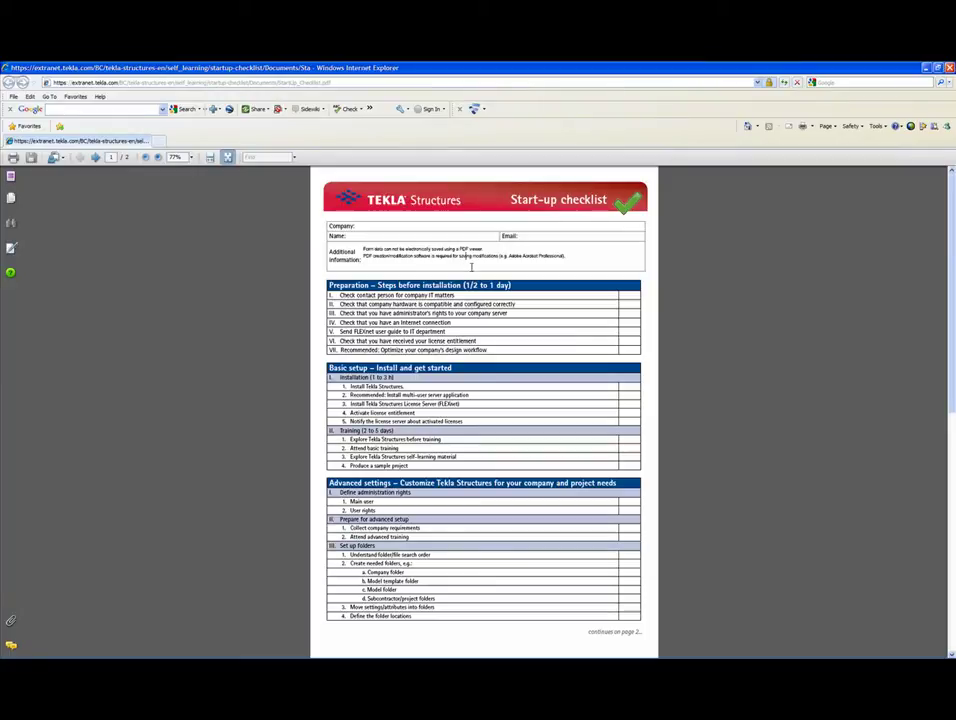
{"action": "left_click", "coordinate": [157, 158]}
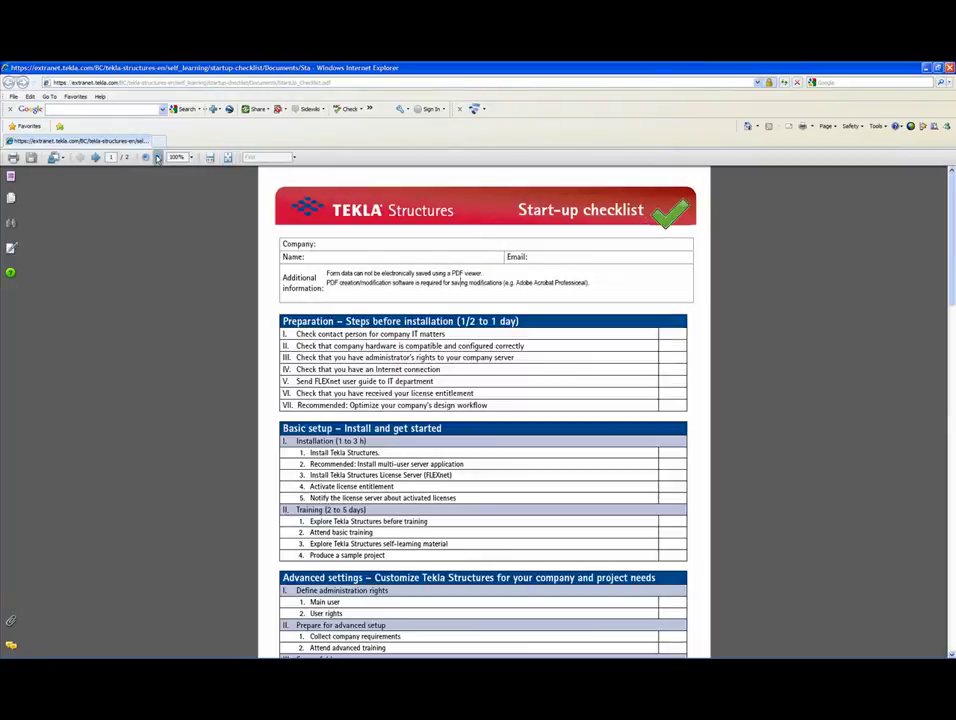
{"action": "left_click", "coordinate": [157, 158]}
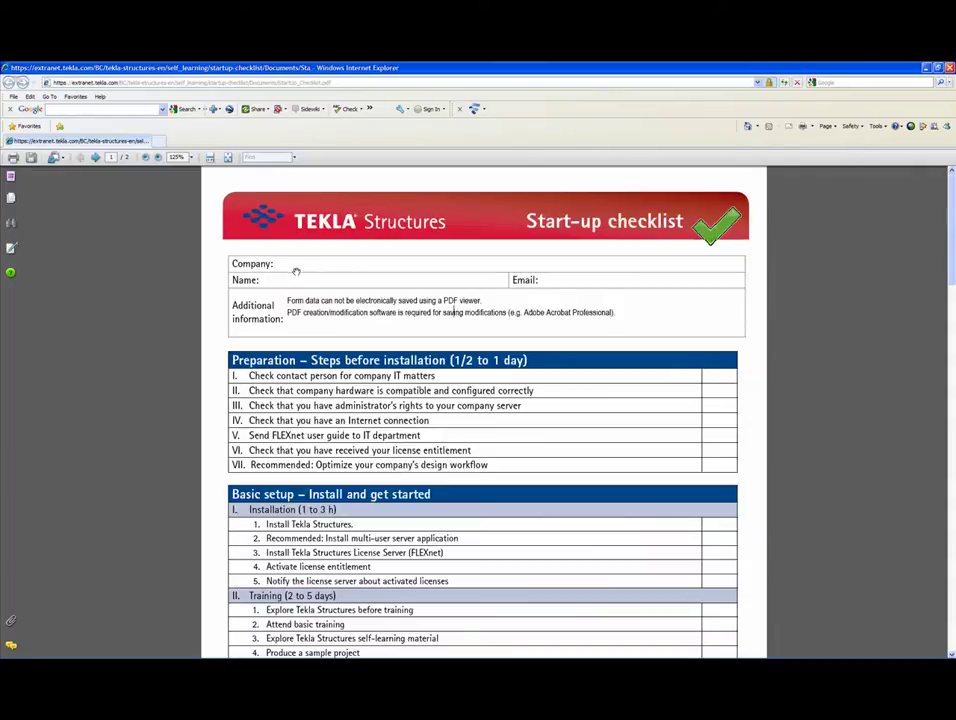
Tick all seven items in the checklist's Preparation section.
{"action": "left_click", "coordinate": [720, 377]}
{"action": "left_click", "coordinate": [711, 408]}
{"action": "left_click", "coordinate": [716, 422]}
{"action": "left_click", "coordinate": [716, 437]}
{"action": "left_click", "coordinate": [716, 452]}
{"action": "left_click", "coordinate": [716, 467]}
Tick all five Installation items in the Basic setup section of the checklist.
{"action": "scroll", "coordinate": [643, 521], "scroll_direction": "down", "scroll_amount": 2}
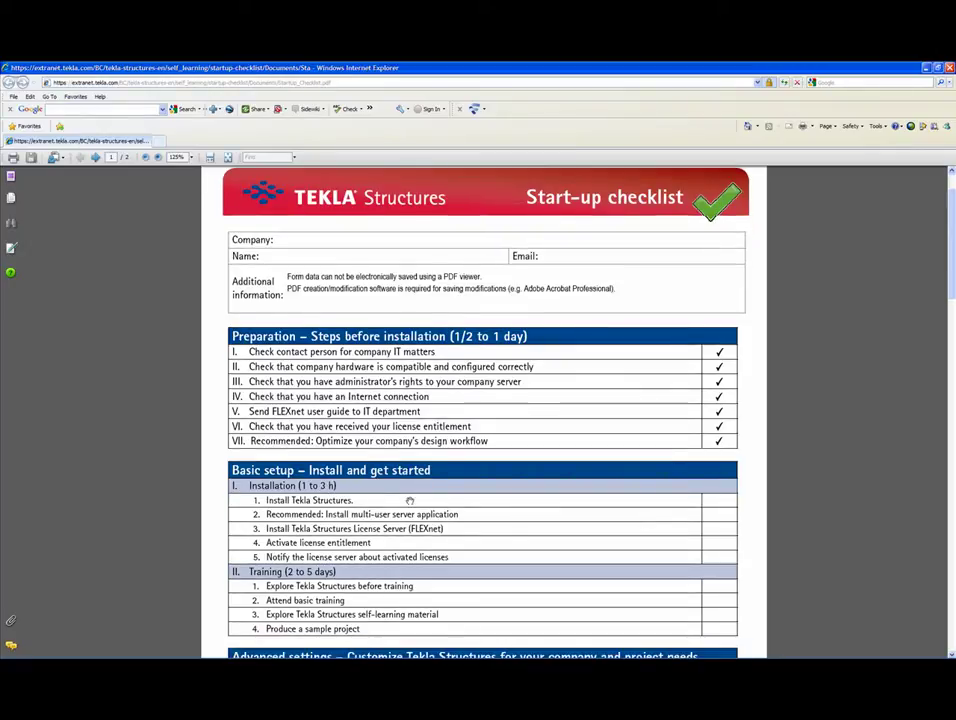
{"action": "left_click", "coordinate": [718, 501]}
{"action": "left_click", "coordinate": [716, 516]}
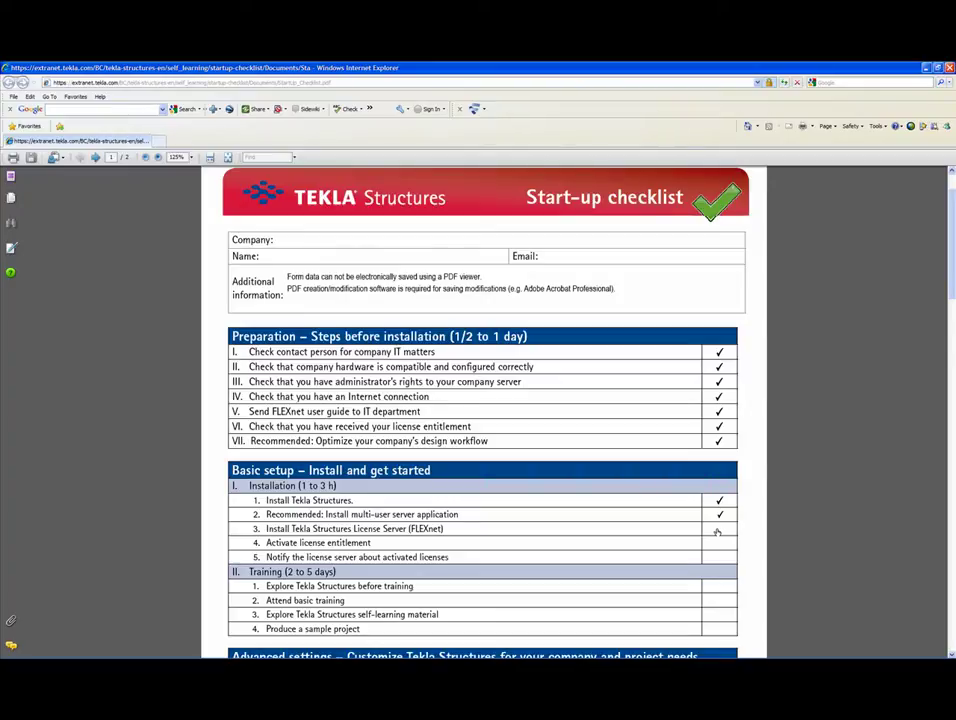
{"action": "left_click", "coordinate": [718, 532]}
{"action": "left_click", "coordinate": [720, 544]}
{"action": "left_click", "coordinate": [720, 557]}
Tick the four Training items in the Basic setup section, from exploring before training to producing a sample project.
{"action": "left_click", "coordinate": [721, 589]}
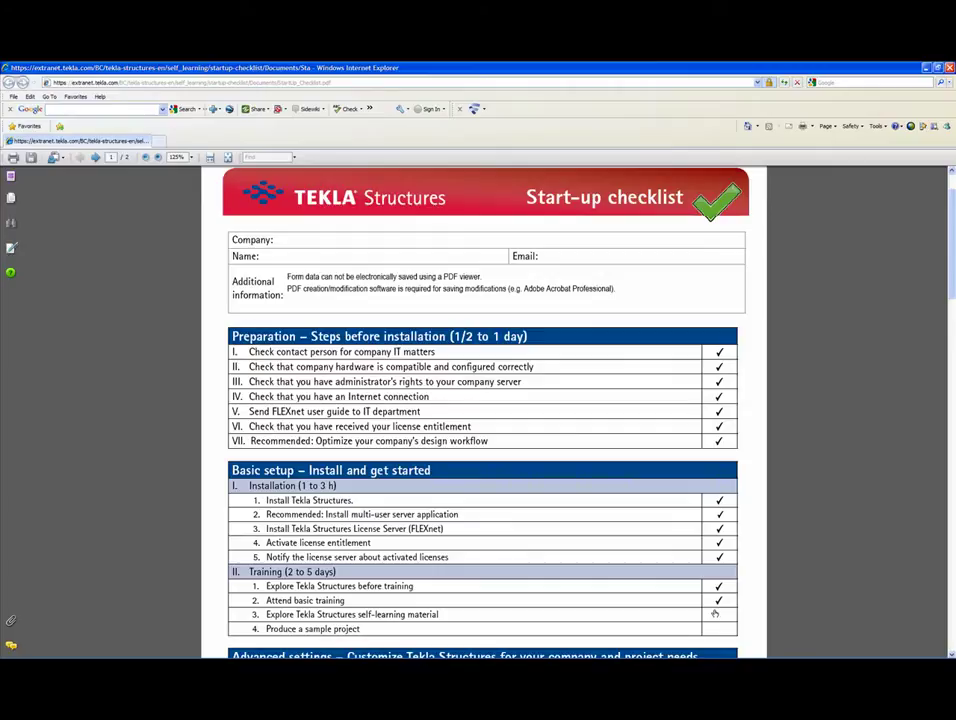
{"action": "left_click", "coordinate": [717, 618]}
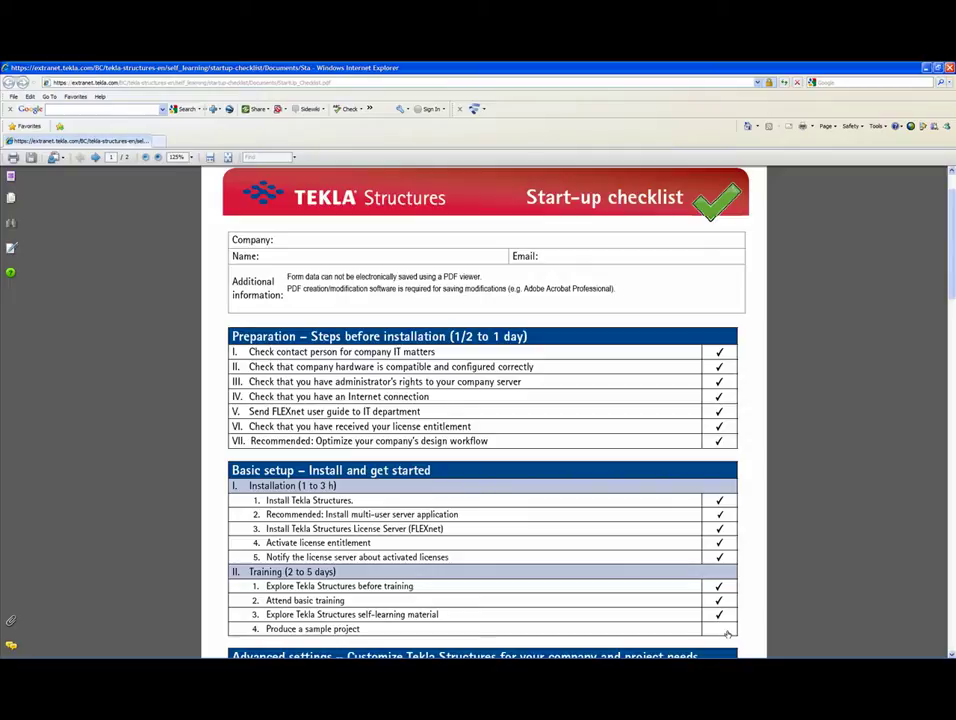
{"action": "left_click", "coordinate": [720, 631]}
Switch to the PowerPoint slide show and reveal the 30-day slide's bullets through "Model a small test project".
{"action": "key", "text": "alt+Tab"}
{"action": "key", "text": "Tab"}
{"action": "key", "text": "Tab"}
{"action": "key", "text": "Tab"}
{"action": "key", "text": "Tab"}
{"action": "key", "text": "Tab"}
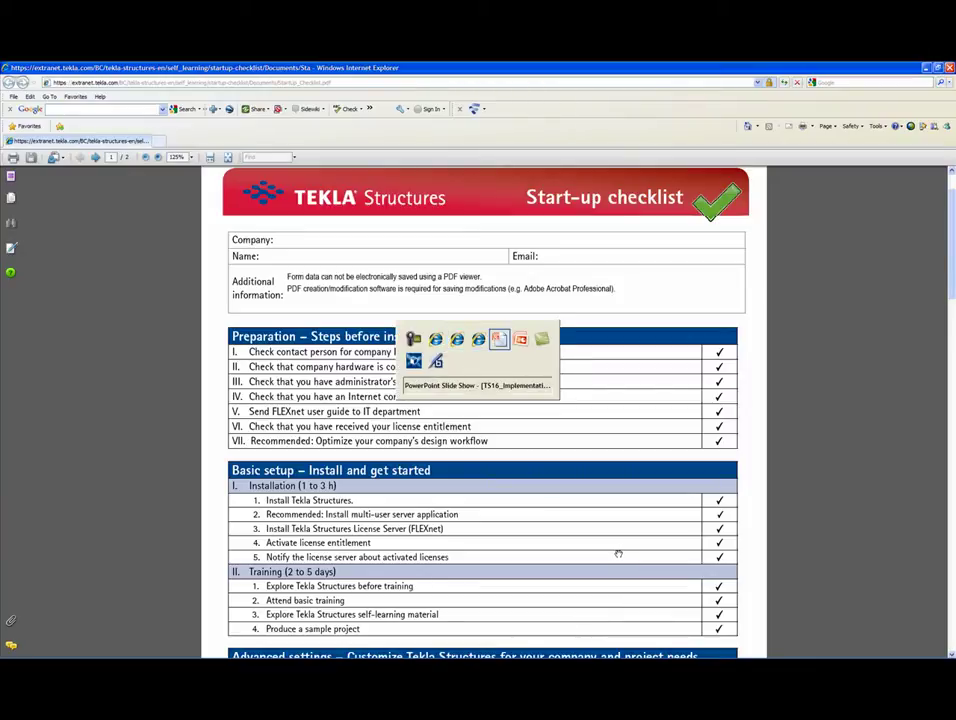
{"action": "key", "text": "Tab"}
{"action": "key", "text": "Tab"}
{"action": "key", "text": "Tab"}
{"action": "key", "text": "Tab"}
{"action": "key", "text": "Tab"}
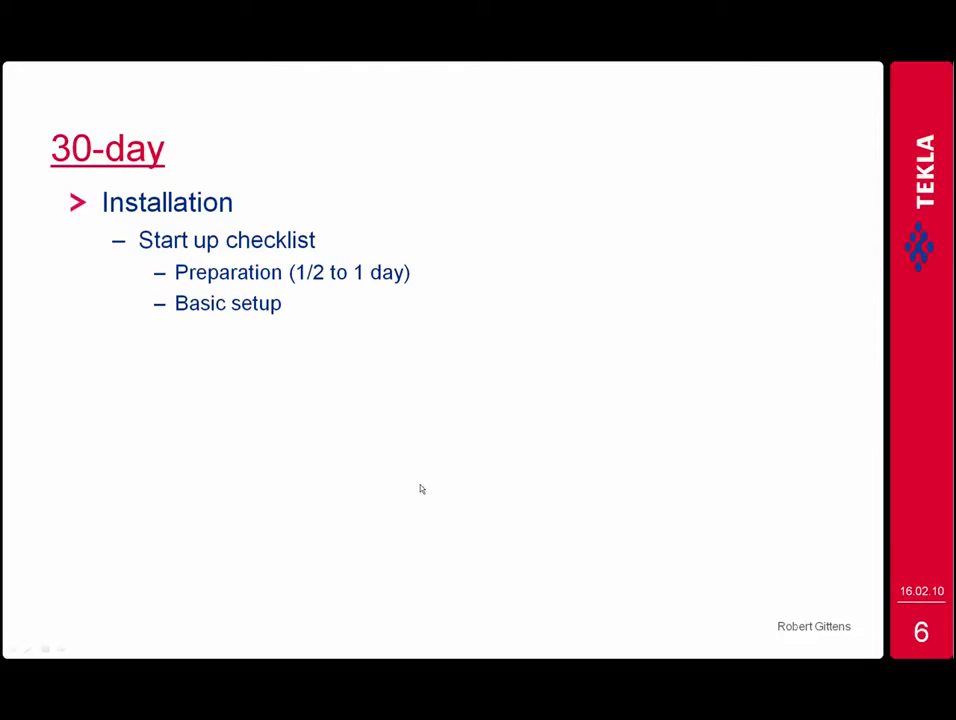
{"action": "left_click", "coordinate": [508, 452]}
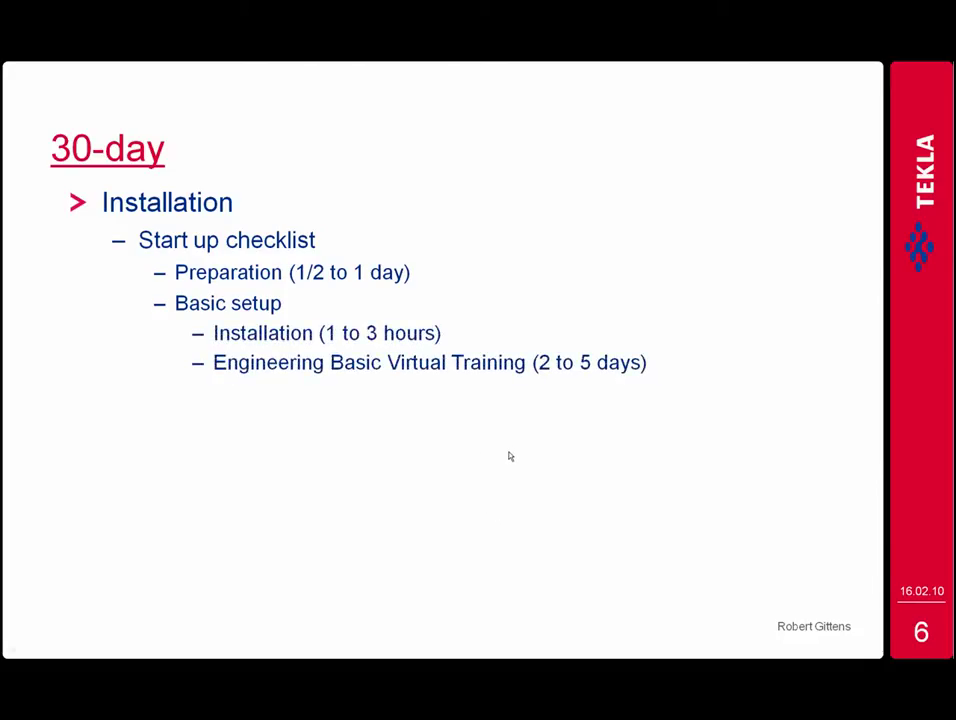
{"action": "left_click", "coordinate": [515, 458]}
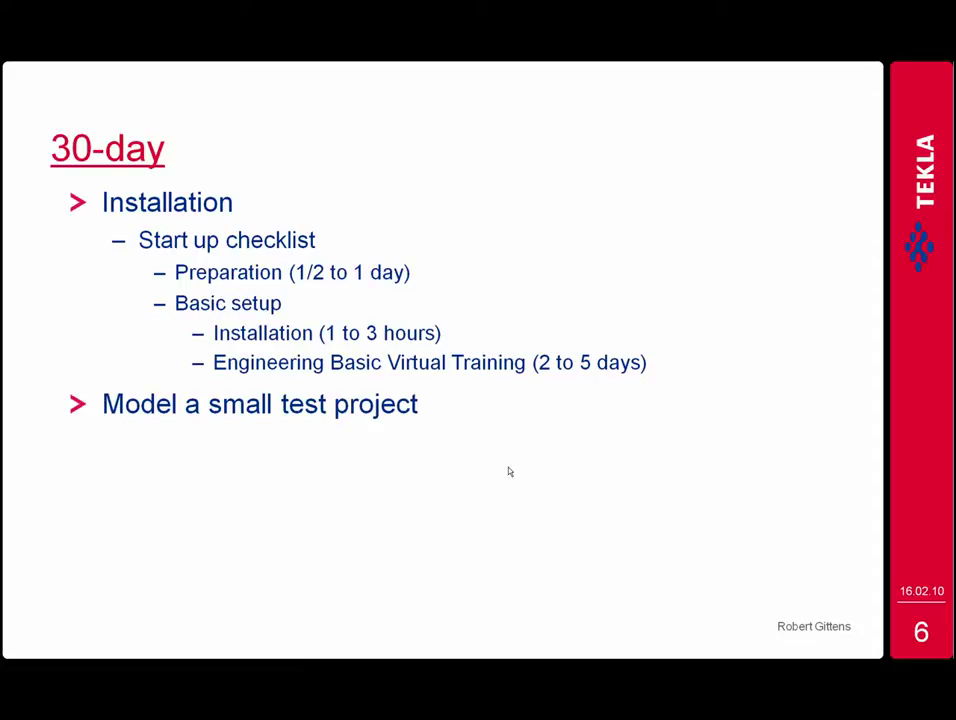
Switch to Tekla Structures with the sample model's 3D view open.
{"action": "key", "text": "alt+Tab"}
{"action": "key", "text": "alt+Tab"}
{"action": "key", "text": "alt+Tab"}
{"action": "key", "text": "alt+Tab"}
{"action": "key", "text": "alt+Tab"}
{"action": "key", "text": "alt+Tab"}
{"action": "key", "text": "alt+Tab"}
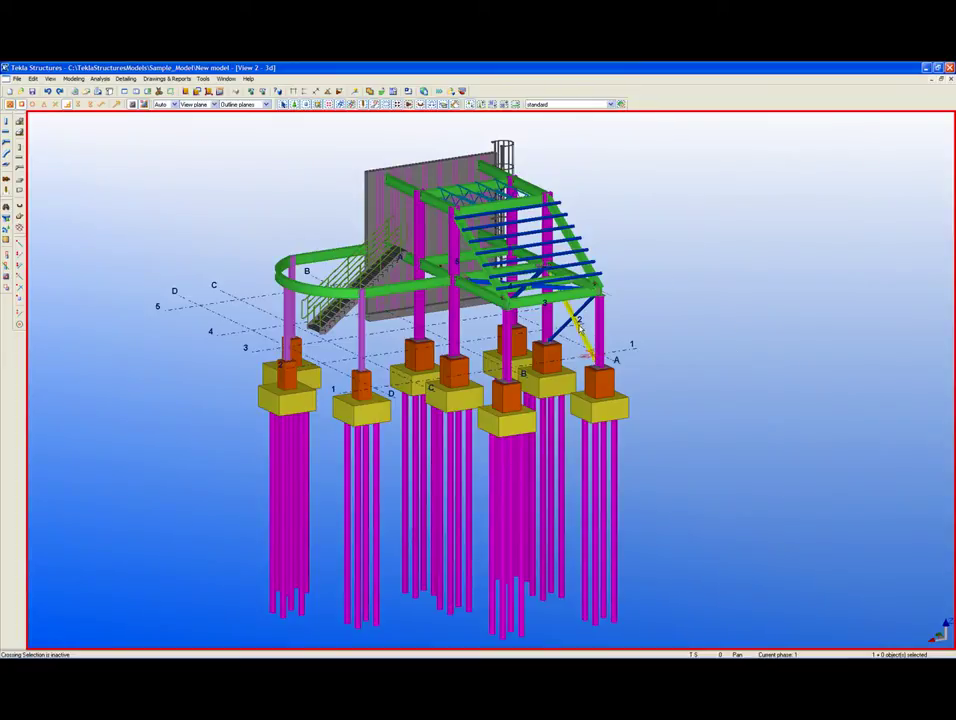
Examine the beam-to-column connections of the steel frame, from the sloped roof bay across to the curved beam.
{"action": "scroll", "coordinate": [577, 330], "scroll_direction": "up", "scroll_amount": 5}
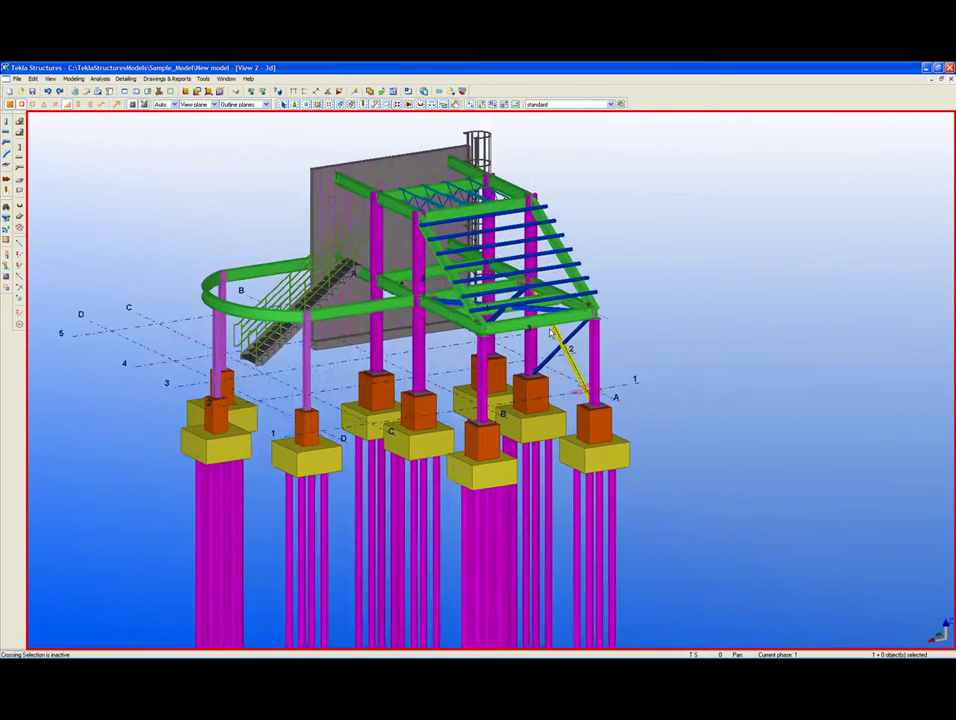
{"action": "scroll", "coordinate": [540, 320], "scroll_direction": "up", "scroll_amount": 1}
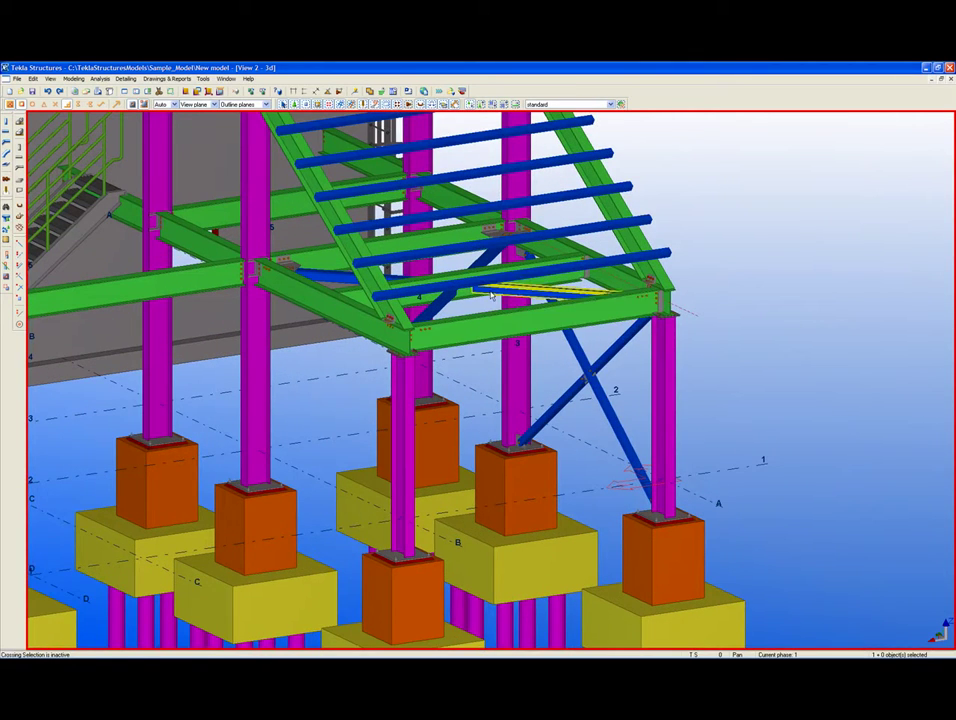
{"action": "scroll", "coordinate": [470, 378], "scroll_direction": "up", "scroll_amount": 4}
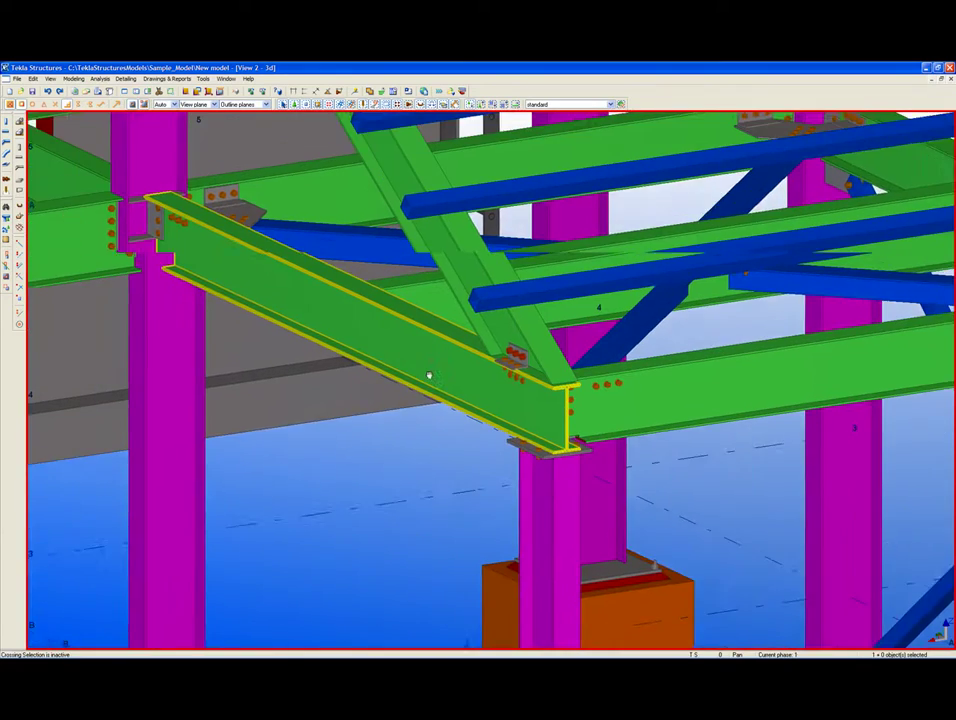
{"action": "left_click_drag", "start_coordinate": [429, 375], "coordinate": [451, 382]}
{"action": "scroll", "coordinate": [406, 376], "scroll_direction": "down", "scroll_amount": 1}
{"action": "left_click_drag", "start_coordinate": [282, 295], "coordinate": [443, 356]}
{"action": "scroll", "coordinate": [441, 361], "scroll_direction": "down", "scroll_amount": 2}
{"action": "left_click_drag", "start_coordinate": [331, 352], "coordinate": [572, 365]}
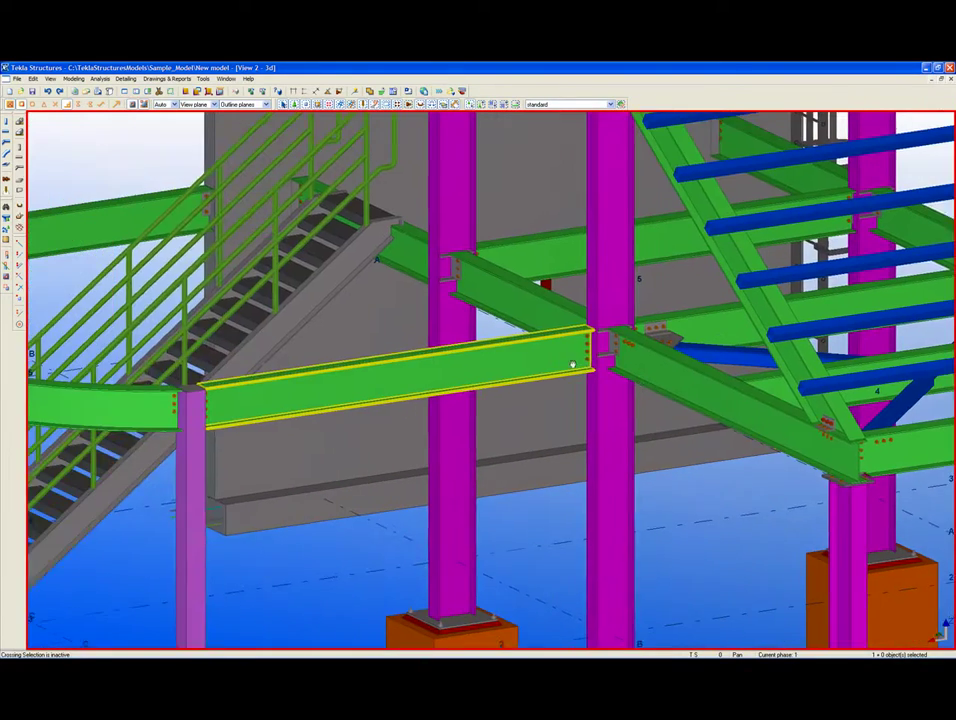
{"action": "left_click_drag", "start_coordinate": [309, 445], "coordinate": [452, 397]}
{"action": "left_click_drag", "start_coordinate": [341, 424], "coordinate": [446, 378]}
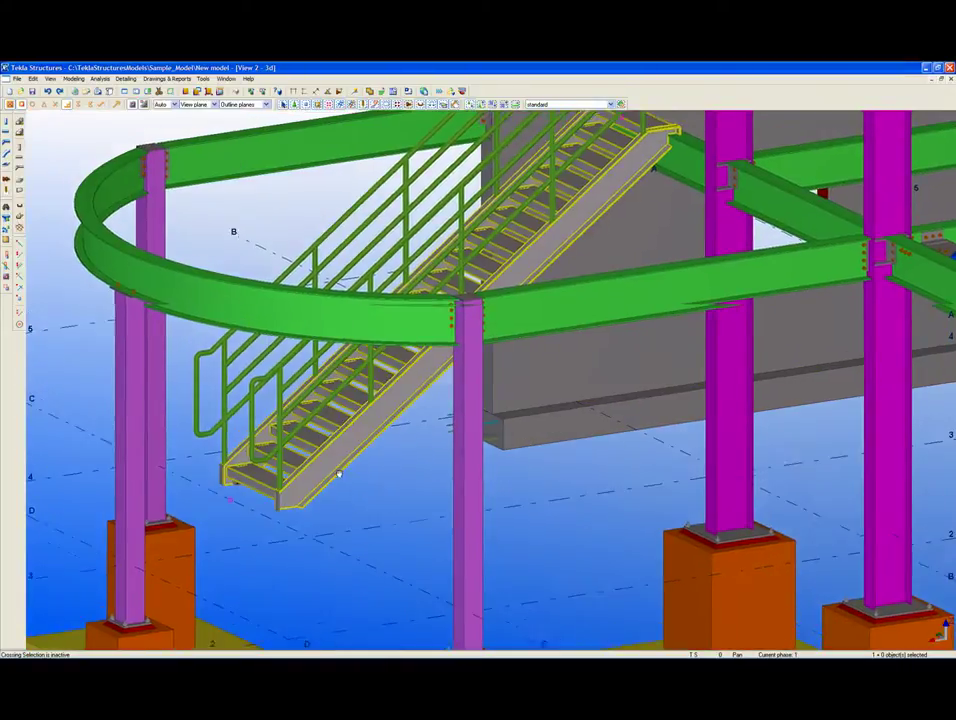
Inspect the staircase beside the curved beam up close and select its near handrail.
{"action": "scroll", "coordinate": [320, 456], "scroll_direction": "up", "scroll_amount": 3}
{"action": "left_click_drag", "start_coordinate": [418, 473], "coordinate": [345, 484]}
{"action": "scroll", "coordinate": [311, 474], "scroll_direction": "down", "scroll_amount": 2}
{"action": "scroll", "coordinate": [311, 474], "scroll_direction": "down", "scroll_amount": 6}
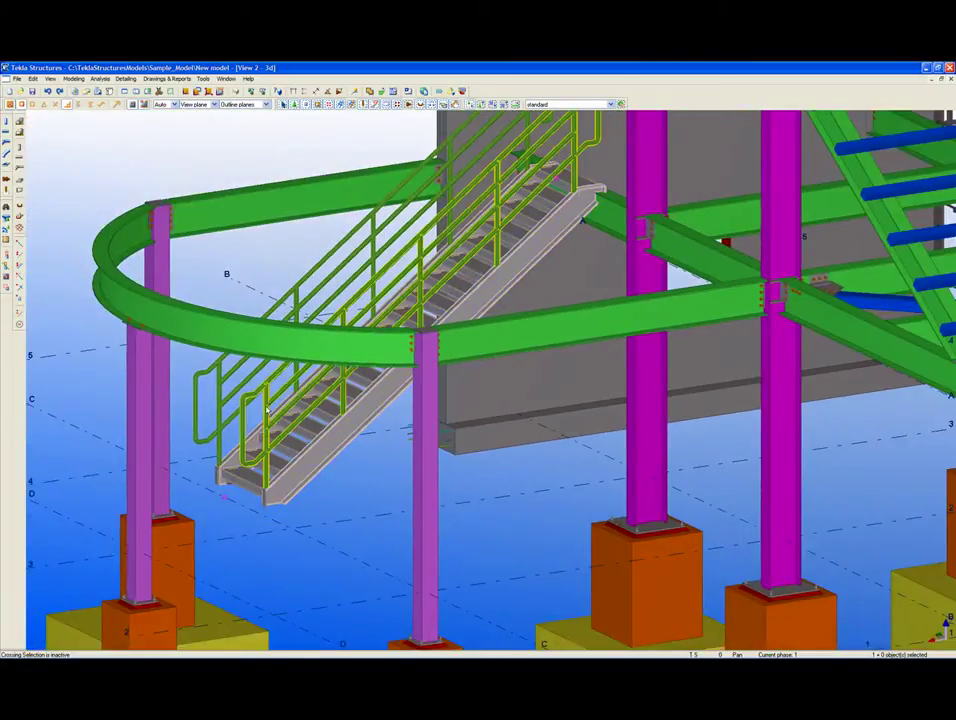
{"action": "left_click", "coordinate": [268, 416]}
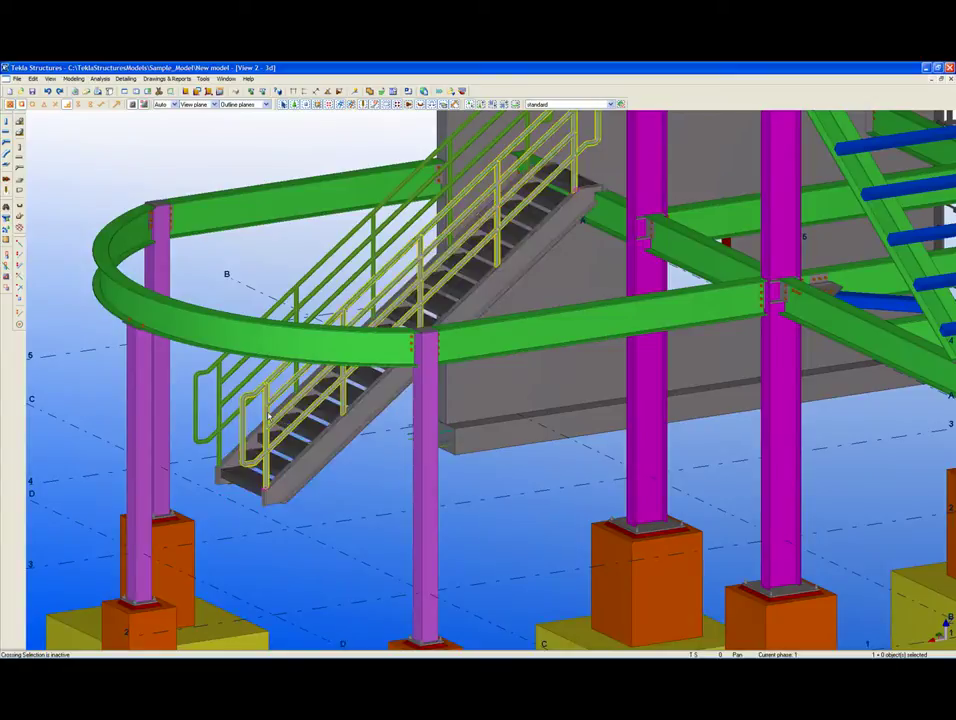
{"action": "left_click_drag", "start_coordinate": [439, 502], "coordinate": [371, 503]}
{"action": "scroll", "coordinate": [371, 501], "scroll_direction": "down", "scroll_amount": 1}
{"action": "left_click_drag", "start_coordinate": [459, 442], "coordinate": [414, 486]}
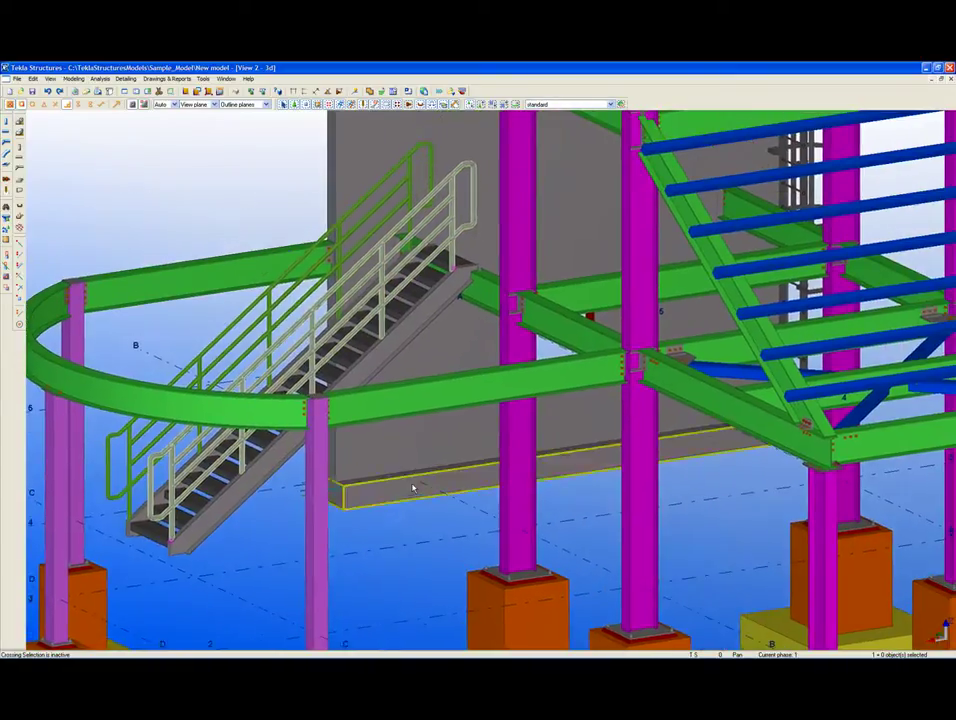
Examine the braced bay under the sloped purlins and follow its columns down to the base plates and footings.
{"action": "scroll", "coordinate": [416, 483], "scroll_direction": "down", "scroll_amount": 1}
{"action": "left_click_drag", "start_coordinate": [634, 442], "coordinate": [533, 443]}
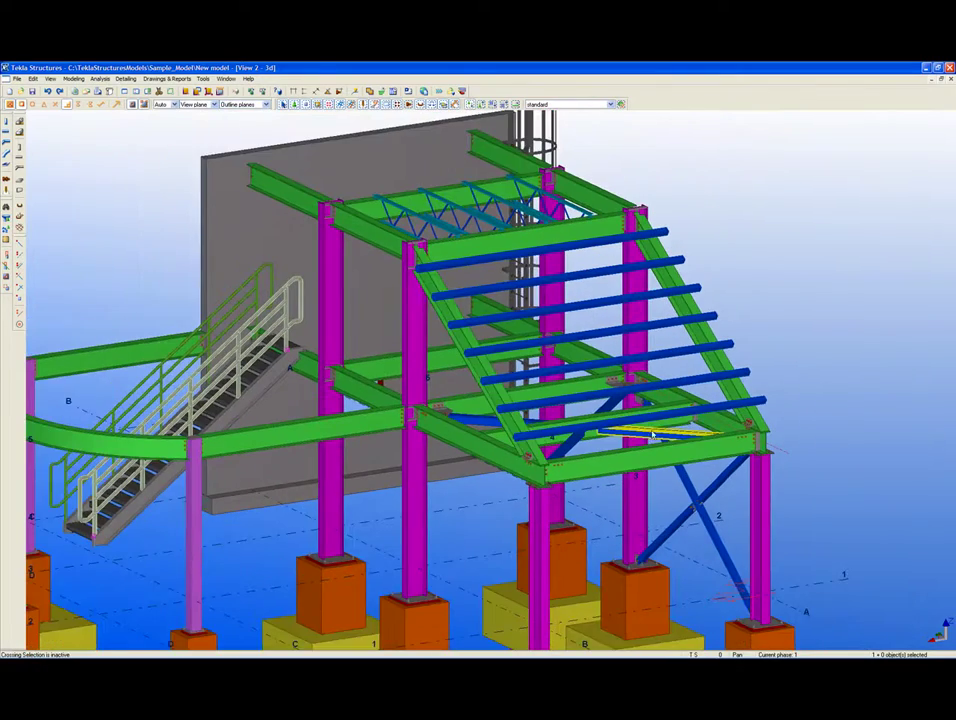
{"action": "scroll", "coordinate": [647, 440], "scroll_direction": "up", "scroll_amount": 2}
{"action": "scroll", "coordinate": [772, 421], "scroll_direction": "up", "scroll_amount": 2}
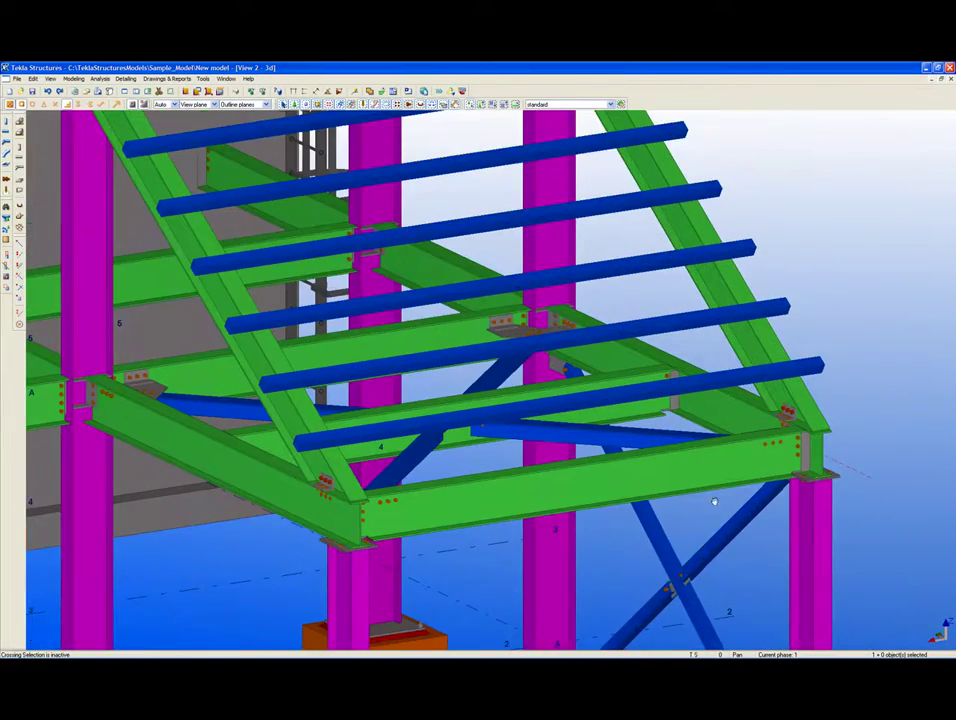
{"action": "left_click_drag", "start_coordinate": [715, 500], "coordinate": [683, 295]}
{"action": "left_click_drag", "start_coordinate": [523, 369], "coordinate": [591, 252]}
{"action": "left_click_drag", "start_coordinate": [430, 410], "coordinate": [494, 346]}
{"action": "left_click_drag", "start_coordinate": [456, 462], "coordinate": [482, 363]}
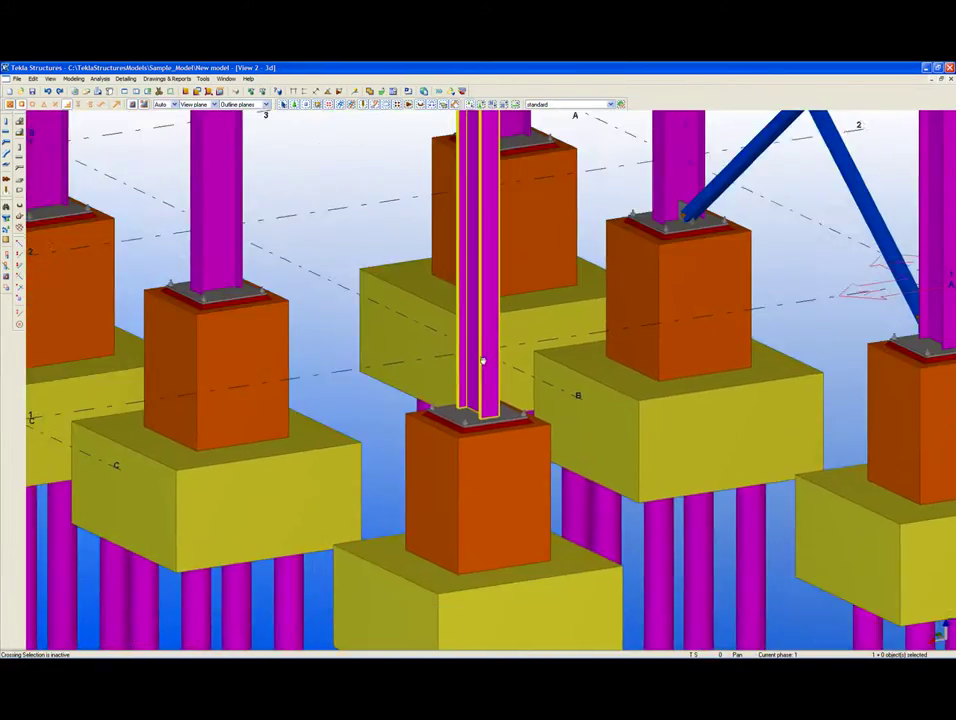
Display the parts as transparent and inspect the reinforcement inside the pedestals and pile caps.
{"action": "key", "text": "ctrl+2"}
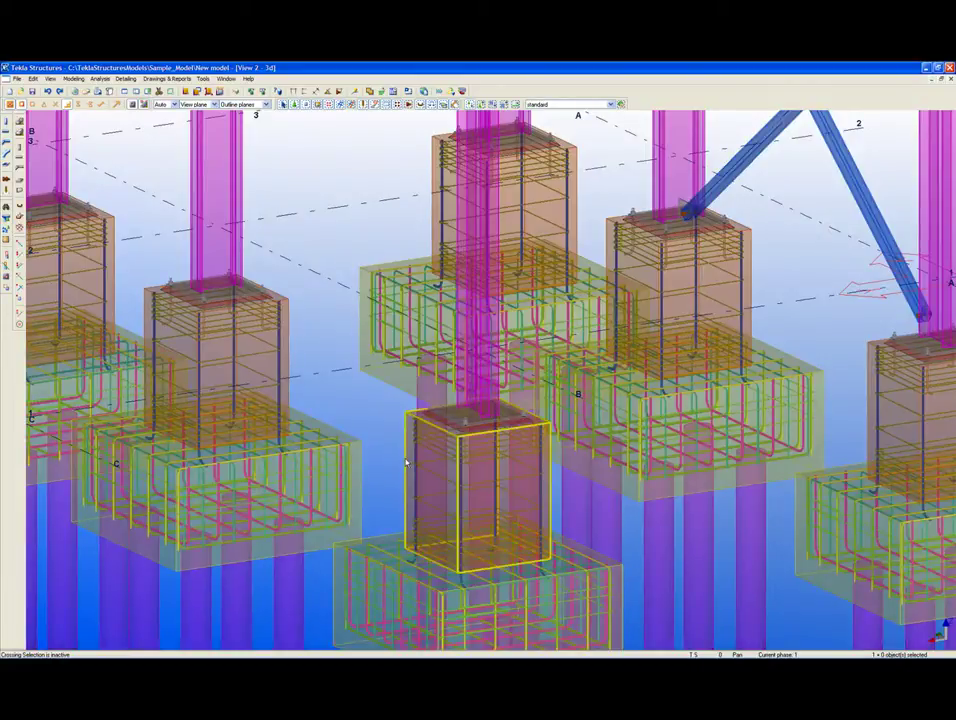
{"action": "left_click_drag", "start_coordinate": [239, 450], "coordinate": [388, 435]}
{"action": "left_click_drag", "start_coordinate": [190, 321], "coordinate": [538, 500]}
{"action": "scroll", "coordinate": [483, 428], "scroll_direction": "down", "scroll_amount": 3}
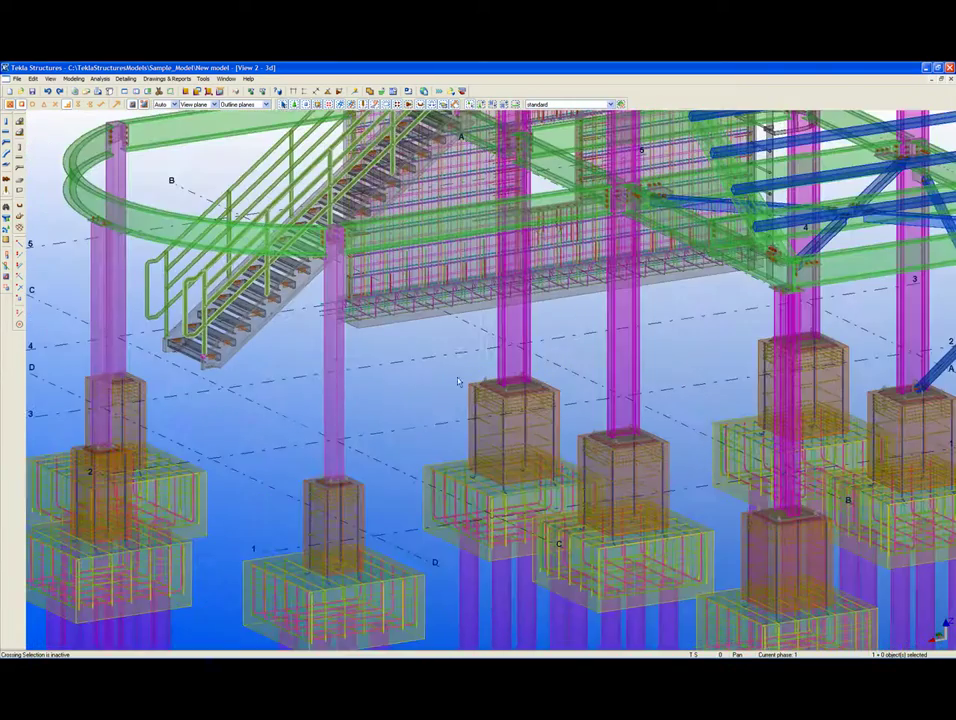
{"action": "scroll", "coordinate": [473, 347], "scroll_direction": "down", "scroll_amount": 3}
{"action": "left_click_drag", "start_coordinate": [459, 316], "coordinate": [636, 326]}
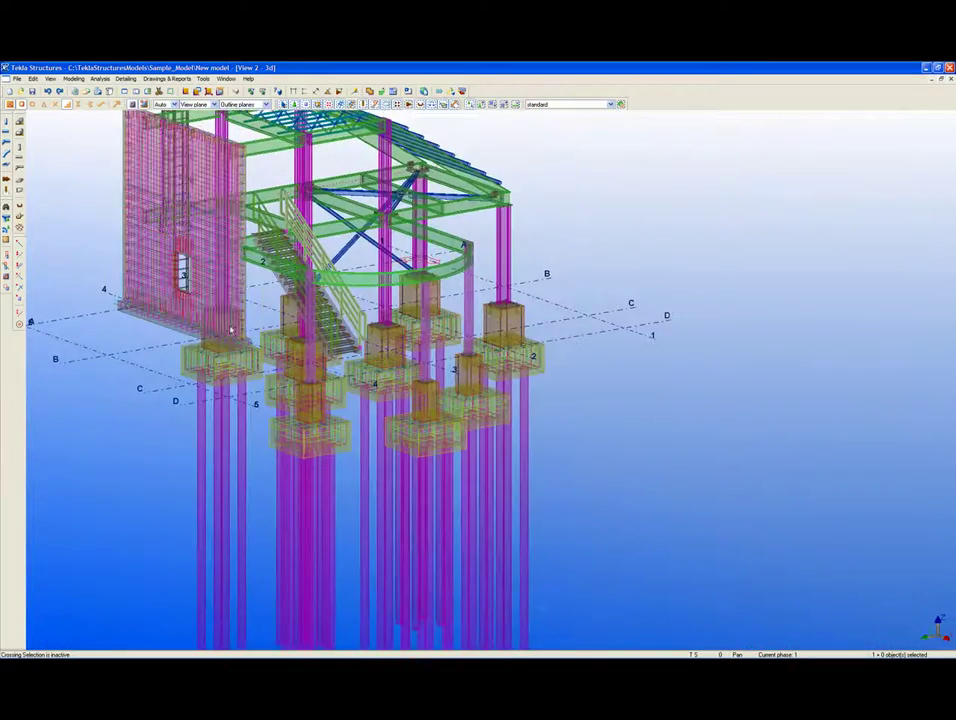
Examine the reinforcement of the concrete wall, especially around its window opening and strip footing.
{"action": "scroll", "coordinate": [168, 246], "scroll_direction": "up", "scroll_amount": 1}
{"action": "scroll", "coordinate": [168, 246], "scroll_direction": "up", "scroll_amount": 8}
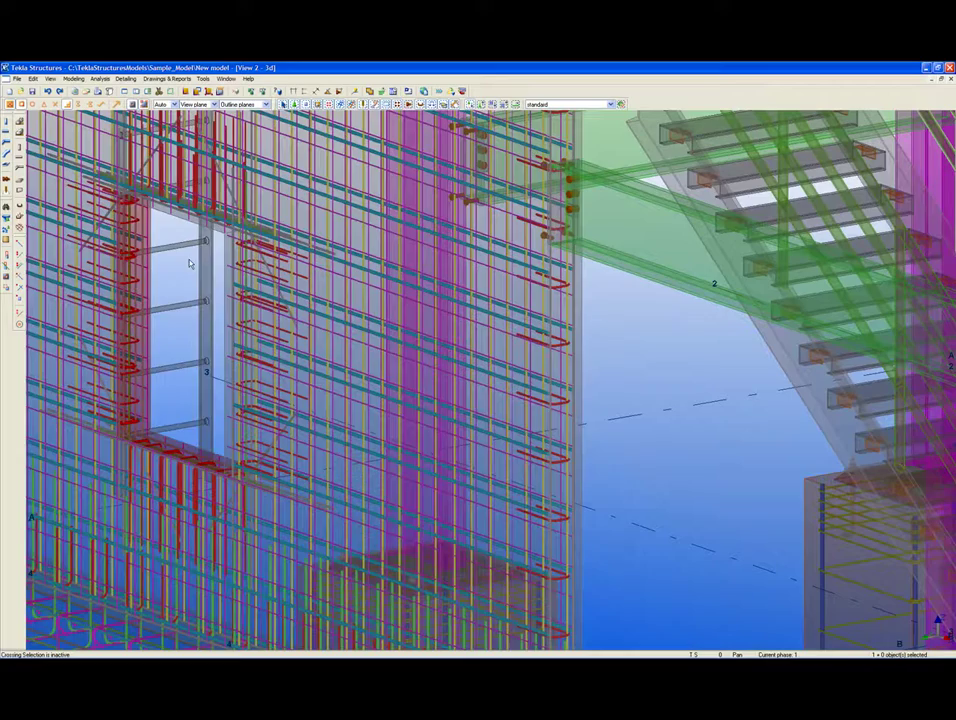
{"action": "left_click_drag", "start_coordinate": [243, 466], "coordinate": [363, 422]}
{"action": "scroll", "coordinate": [369, 420], "scroll_direction": "down", "scroll_amount": 5}
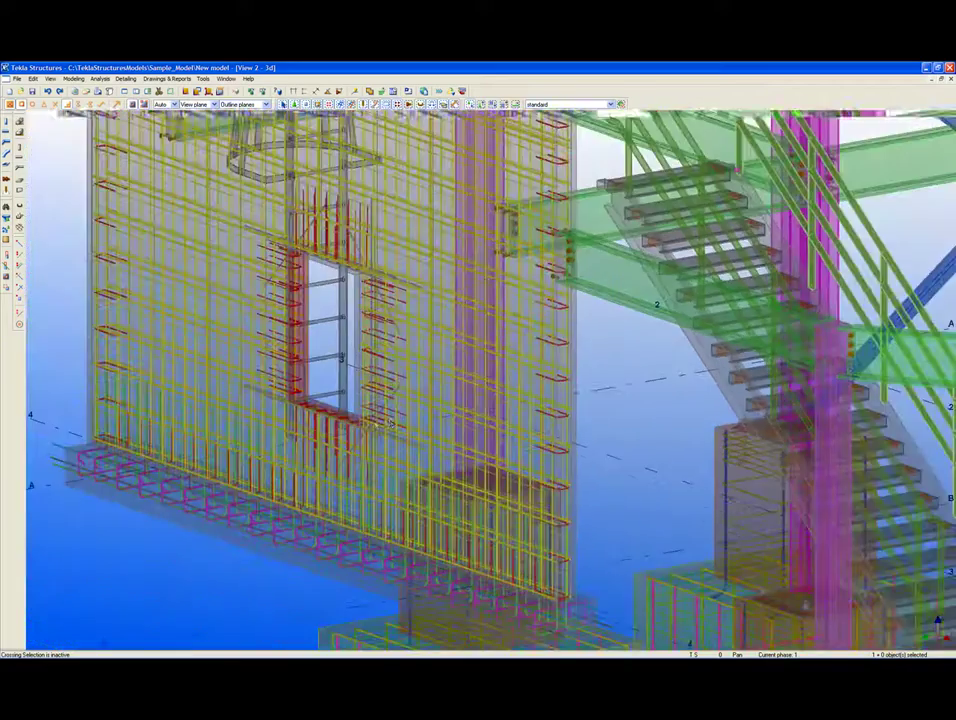
{"action": "scroll", "coordinate": [414, 428], "scroll_direction": "down", "scroll_amount": 2}
{"action": "scroll", "coordinate": [528, 513], "scroll_direction": "down", "scroll_amount": 5}
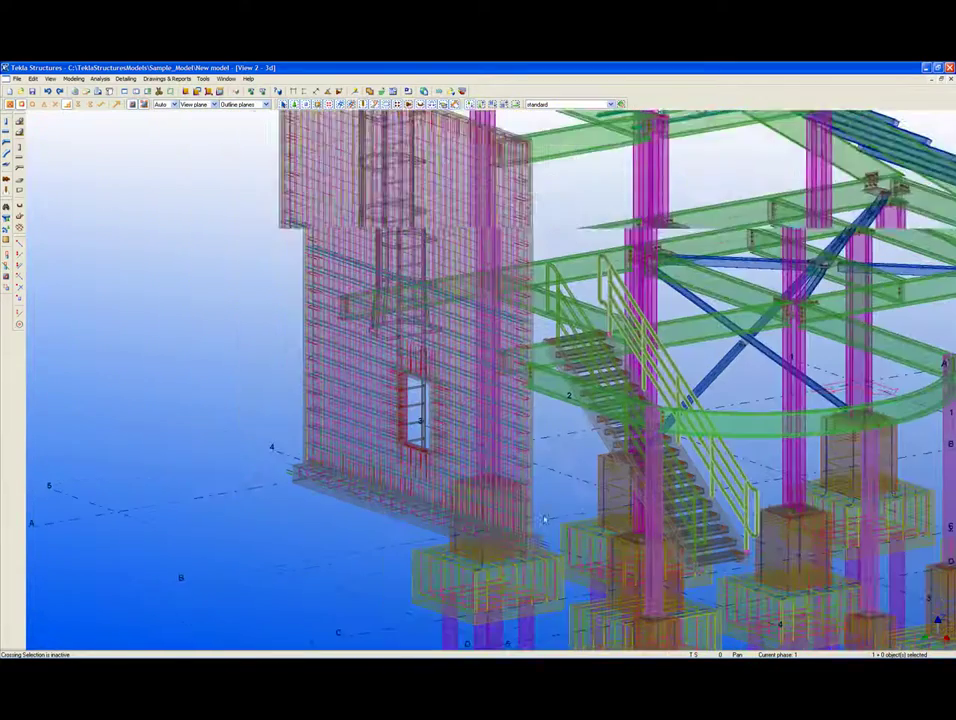
Set the model's parts and components back to solid rendering.
{"action": "key", "text": "ctrl+4"}
{"action": "key", "text": "shift+4"}
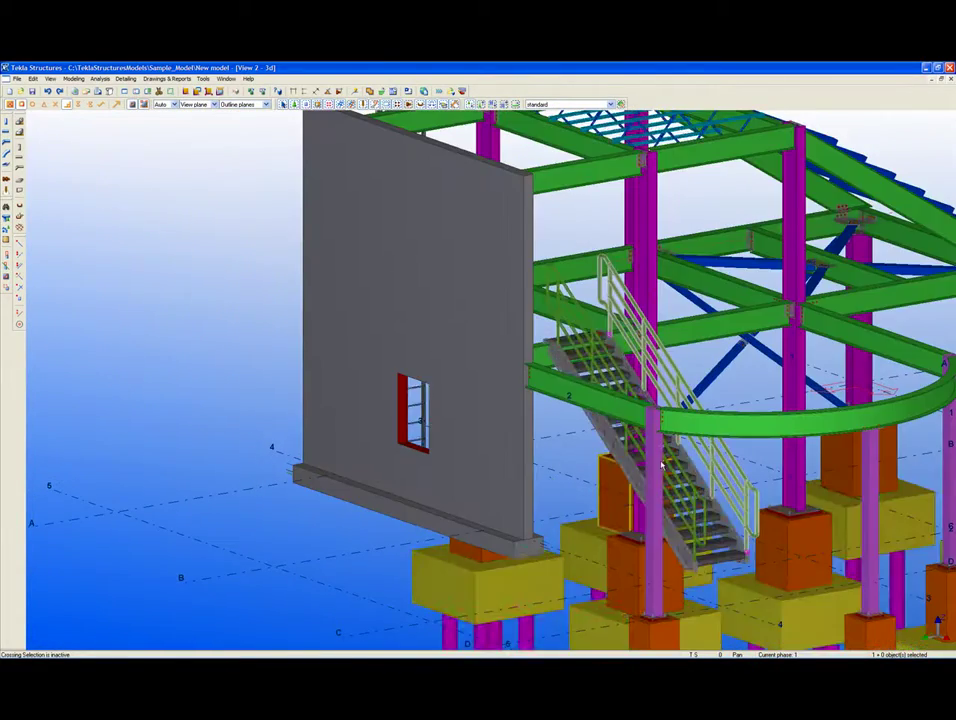
{"action": "left_click_drag", "start_coordinate": [663, 448], "coordinate": [490, 412]}
{"action": "scroll", "coordinate": [490, 412], "scroll_direction": "down", "scroll_amount": 3}
{"action": "key", "text": "shift+4"}
{"action": "left_click_drag", "start_coordinate": [645, 427], "coordinate": [465, 433]}
{"action": "left_click_drag", "start_coordinate": [564, 497], "coordinate": [306, 441]}
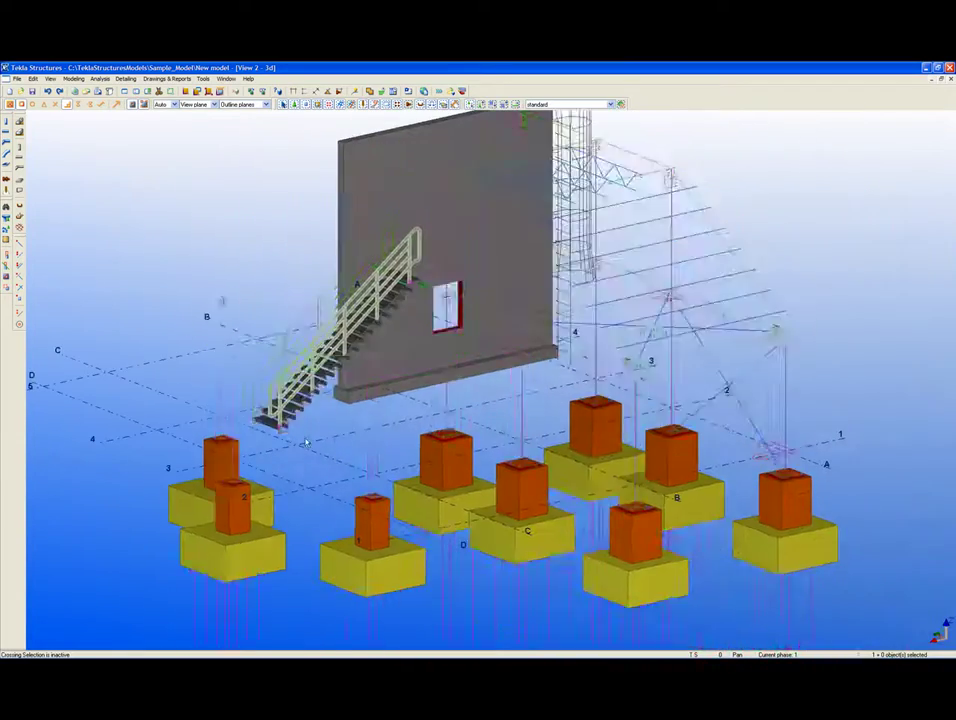
{"action": "key", "text": "shift+4"}
Examine the whole structure from several sides, including the roof joists, the caged ladder wall and the piles.
{"action": "left_click_drag", "start_coordinate": [469, 435], "coordinate": [374, 439]}
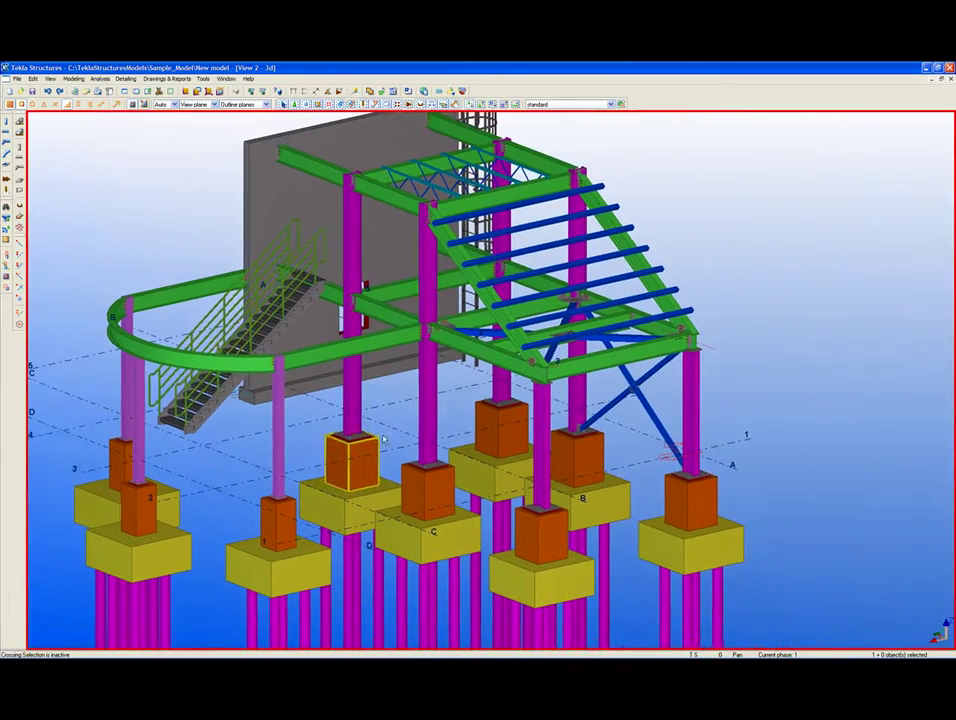
{"action": "left_click_drag", "start_coordinate": [493, 499], "coordinate": [427, 486]}
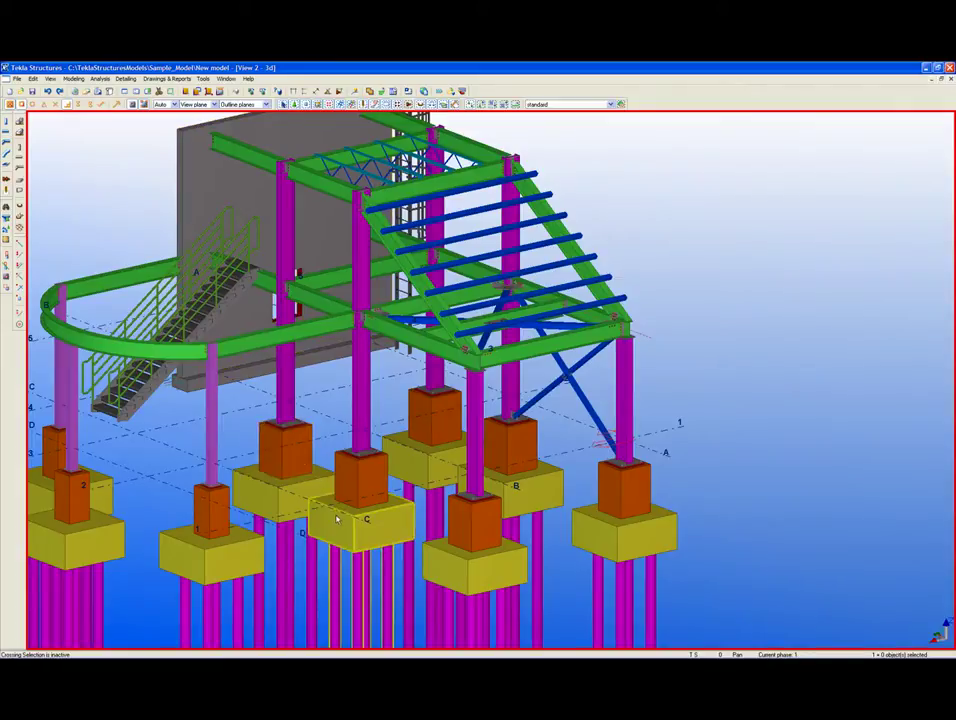
{"action": "left_click_drag", "start_coordinate": [304, 495], "coordinate": [275, 466]}
{"action": "scroll", "coordinate": [331, 487], "scroll_direction": "down", "scroll_amount": 2}
{"action": "left_click_drag", "start_coordinate": [452, 460], "coordinate": [381, 417]}
{"action": "left_click_drag", "start_coordinate": [386, 345], "coordinate": [372, 408]}
{"action": "scroll", "coordinate": [369, 290], "scroll_direction": "up", "scroll_amount": 3}
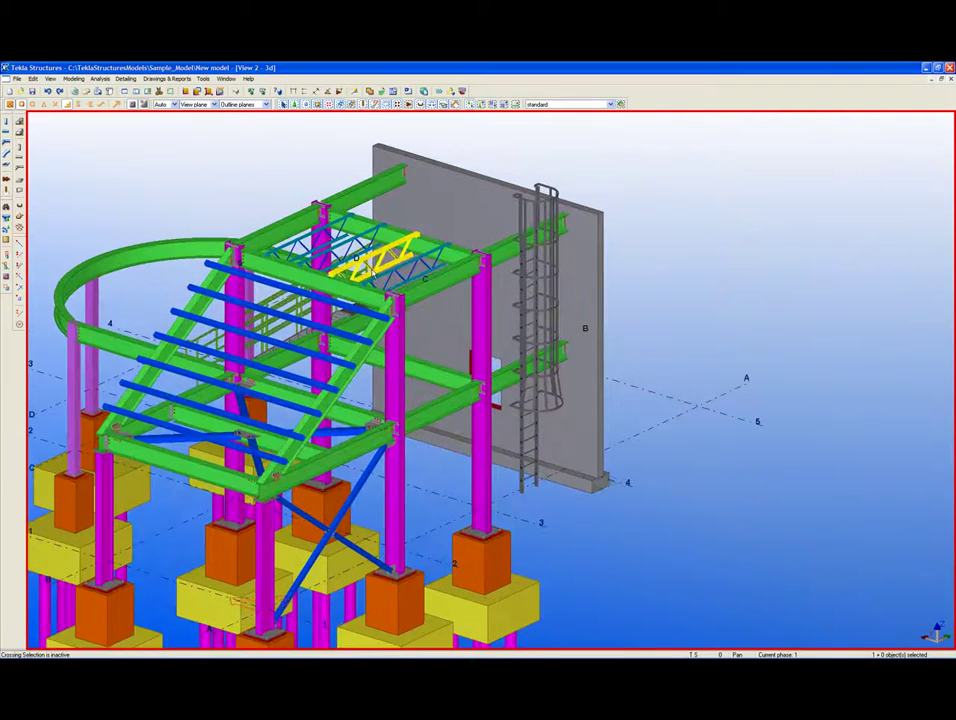
{"action": "scroll", "coordinate": [373, 270], "scroll_direction": "down", "scroll_amount": 1}
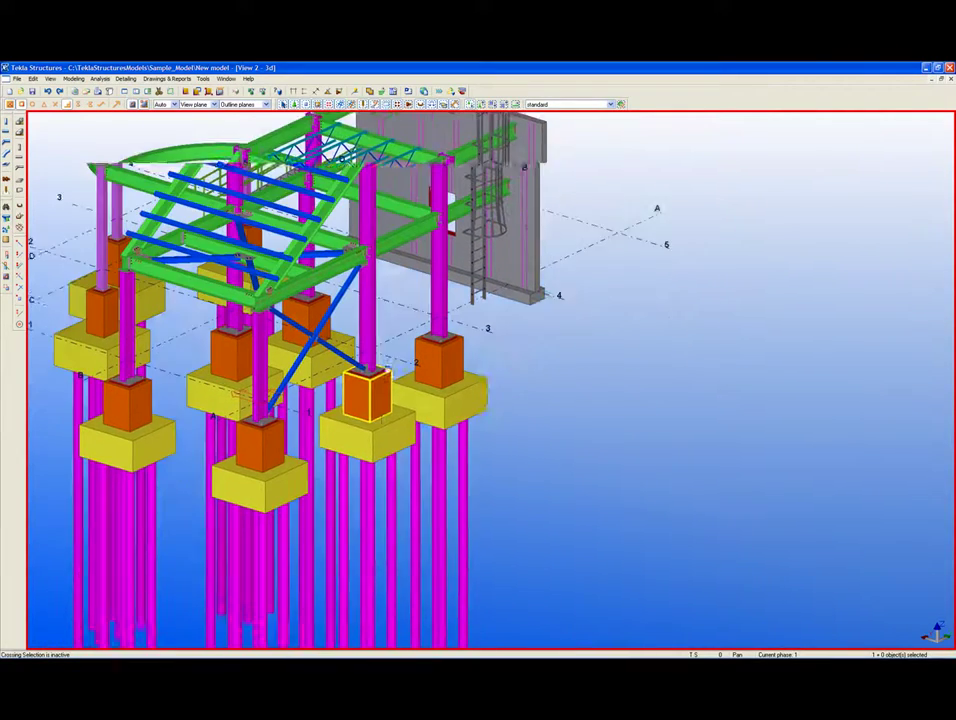